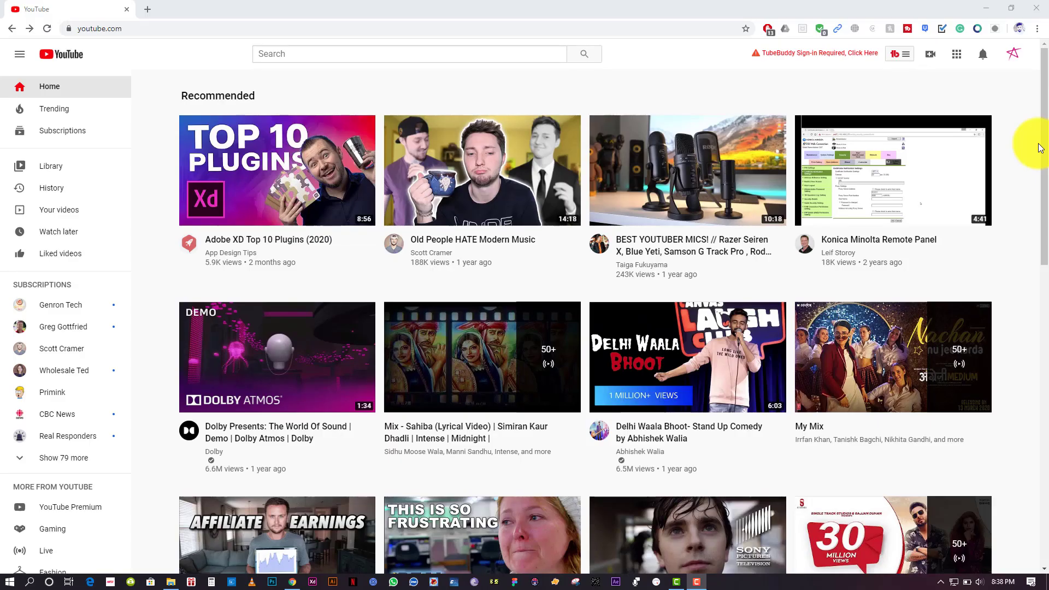
Inspect the YouTube page and toggle the device toolbar back on at Responsive 1440×892.
right_click(1003, 120)
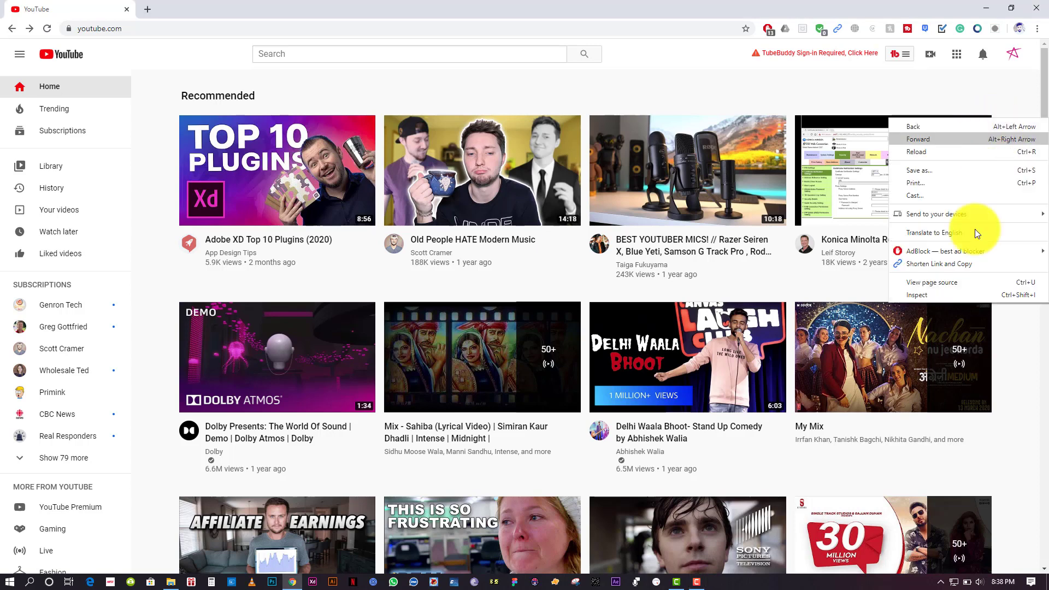
click(975, 296)
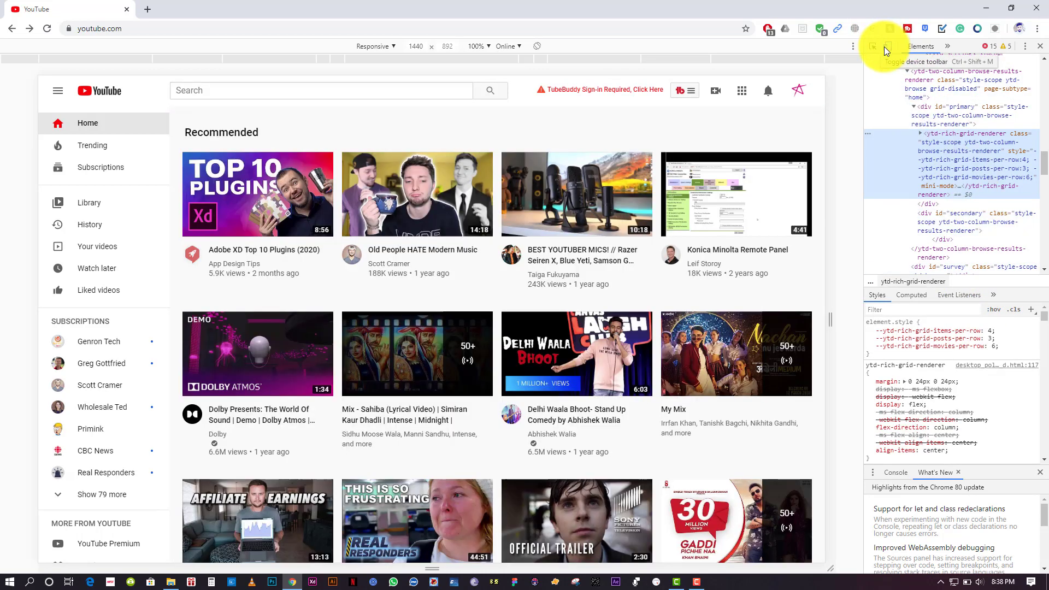
click(885, 47)
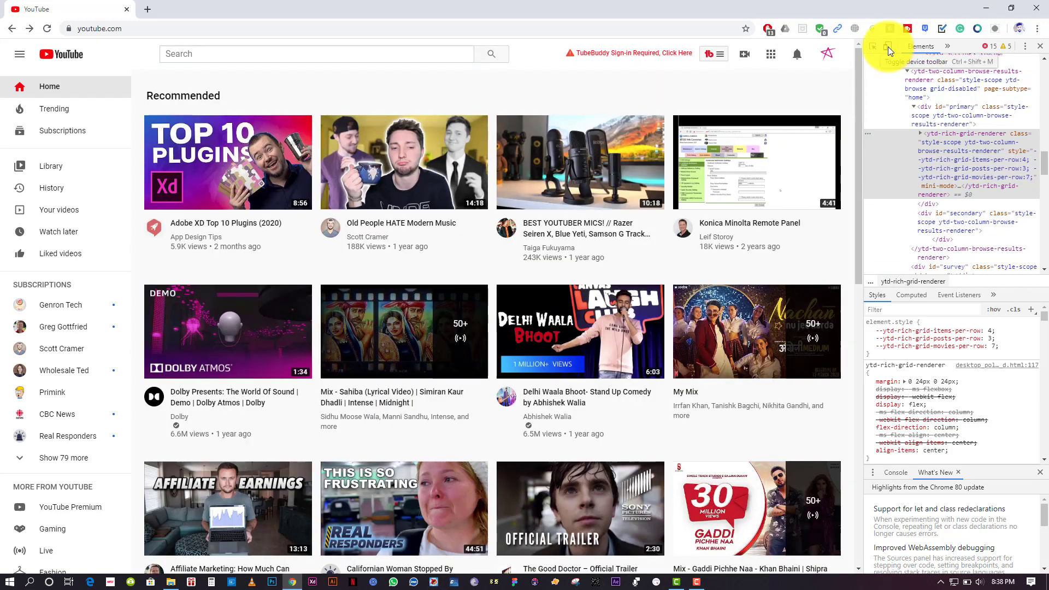
click(887, 46)
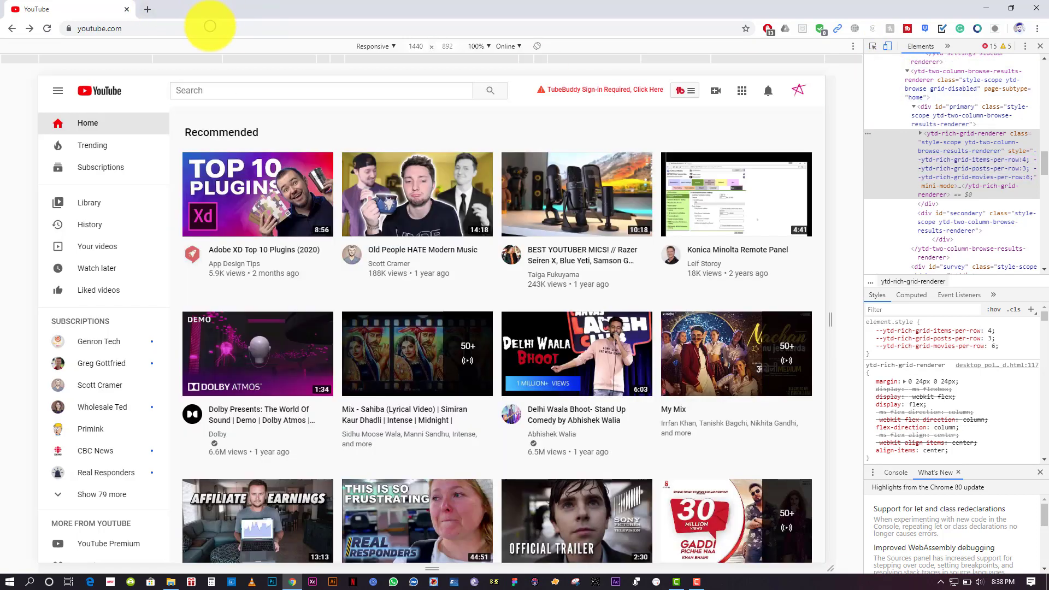
Step the preview through widths 320, 425, 768, 1024, 1440 and finally 2560 px (4K).
click(462, 57)
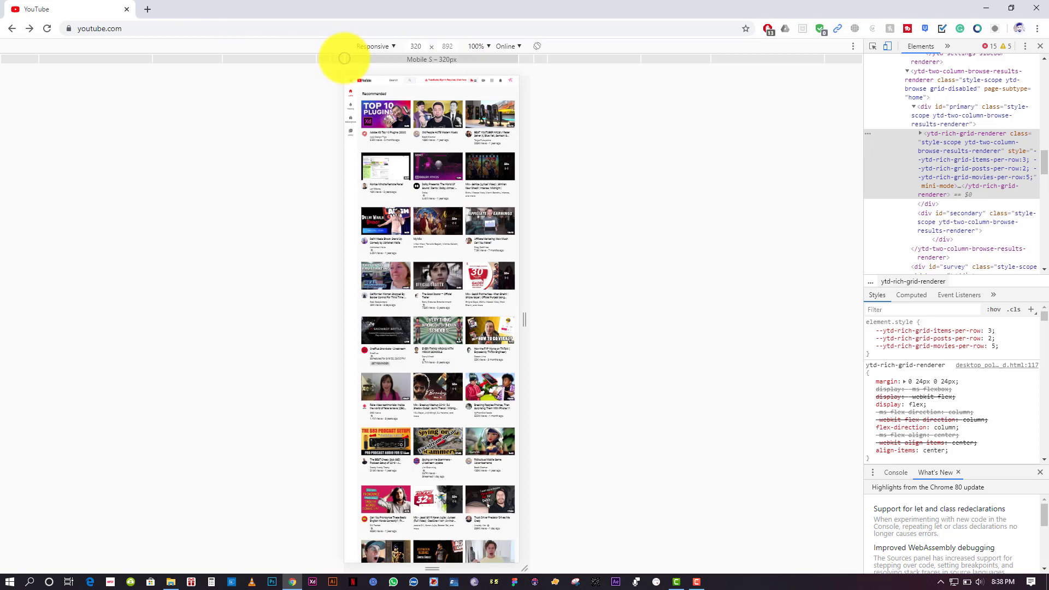
click(324, 59)
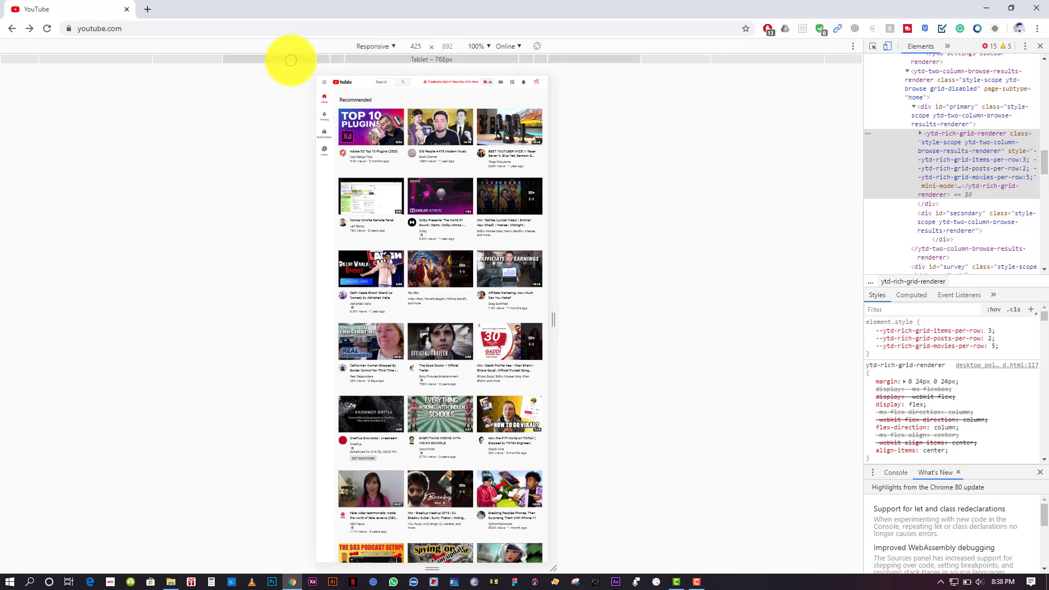
click(290, 59)
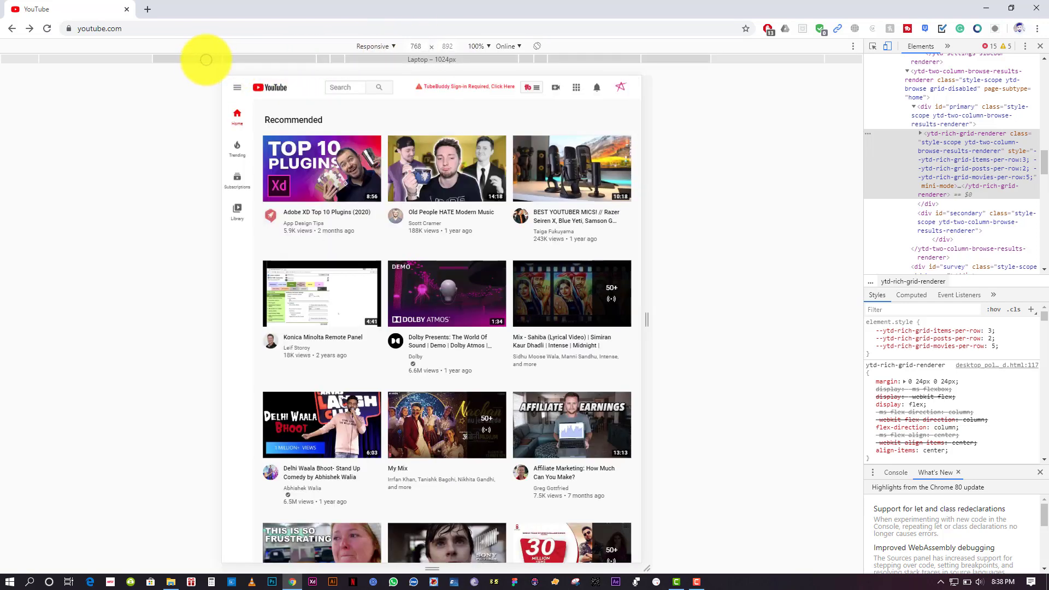
click(200, 57)
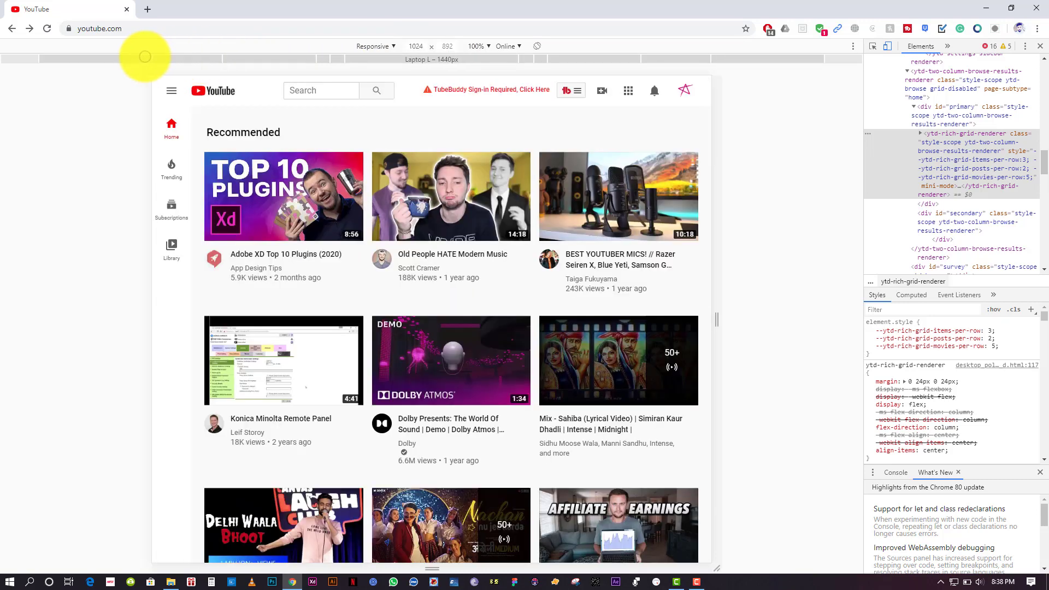
click(142, 57)
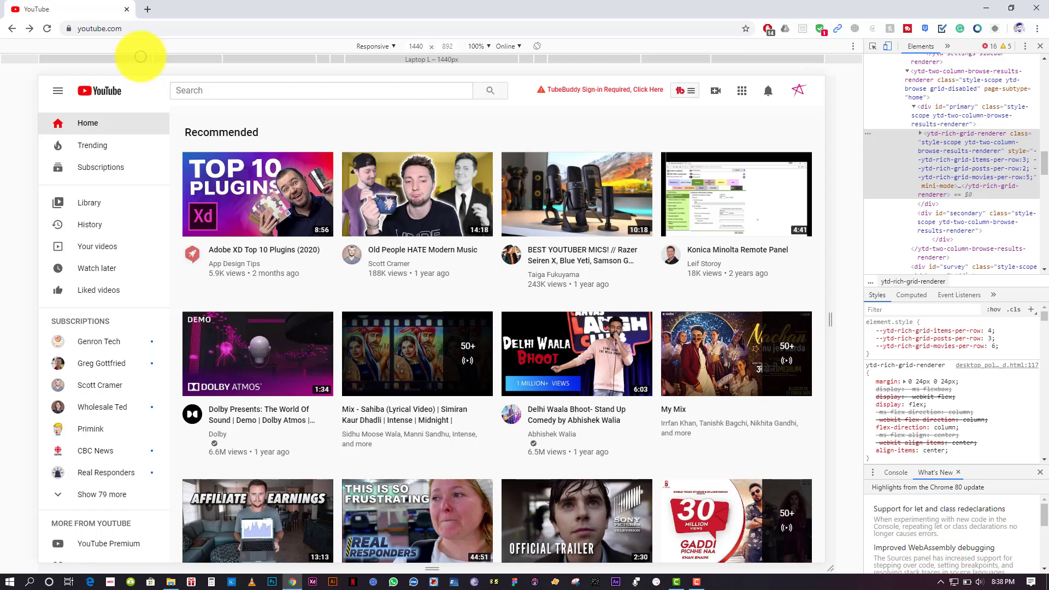
click(35, 59)
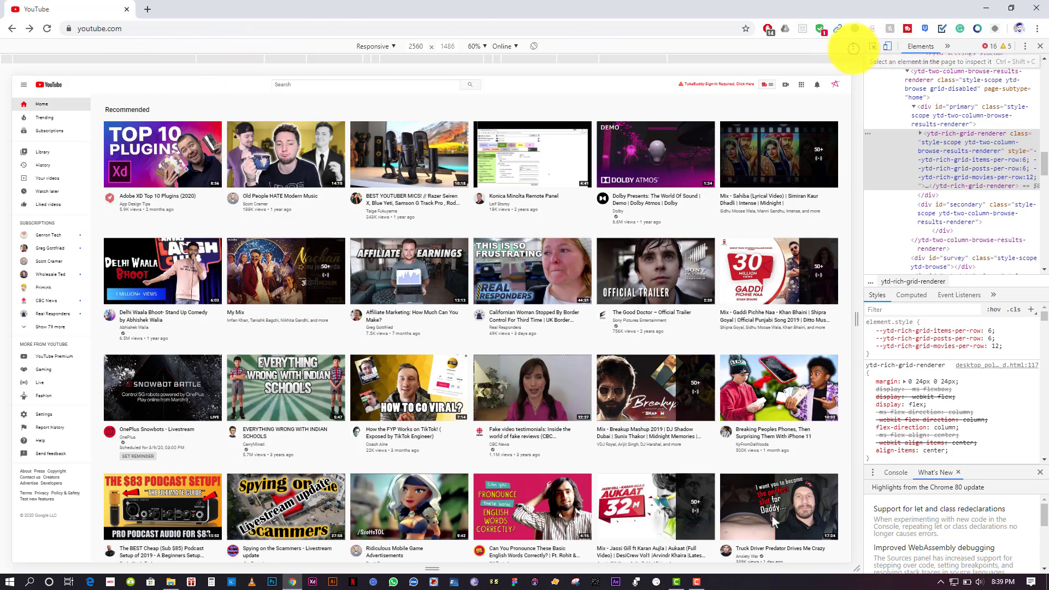
Capture a full-size screenshot of the 2560 px preview from the device toolbar menu.
click(853, 47)
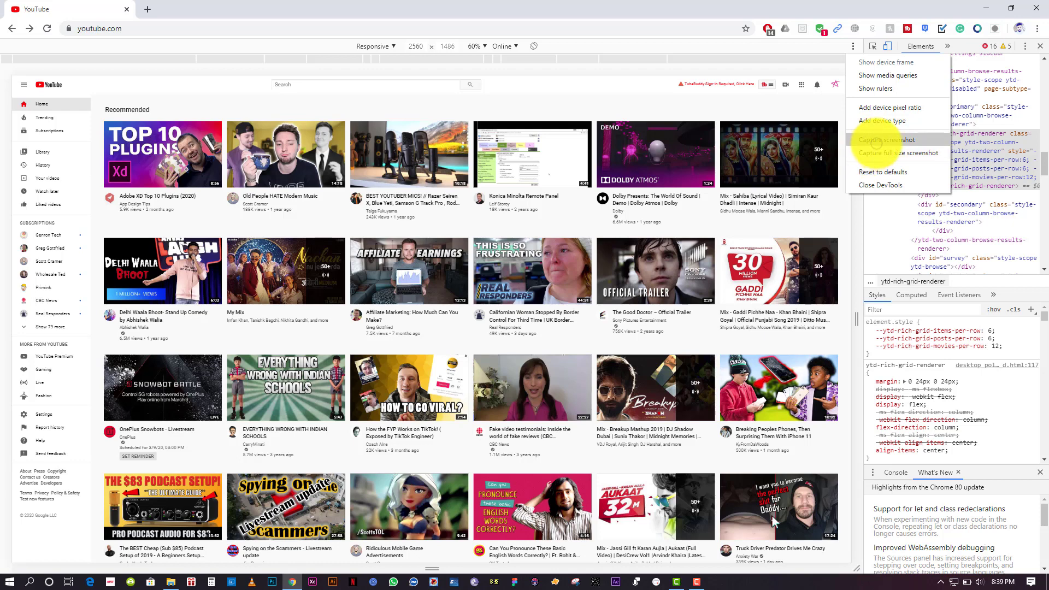
click(872, 148)
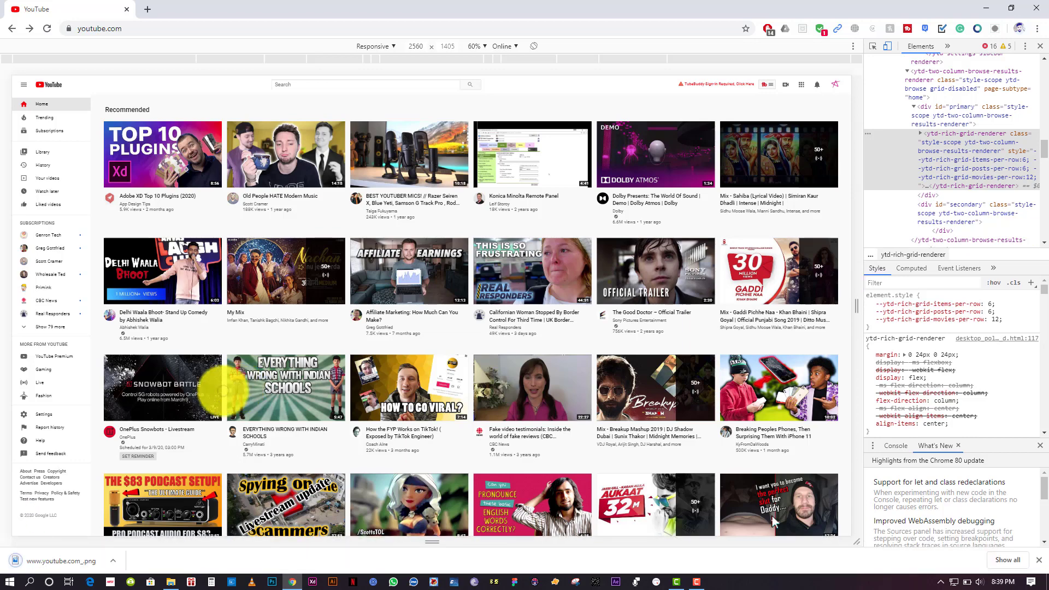
right_click(30, 559)
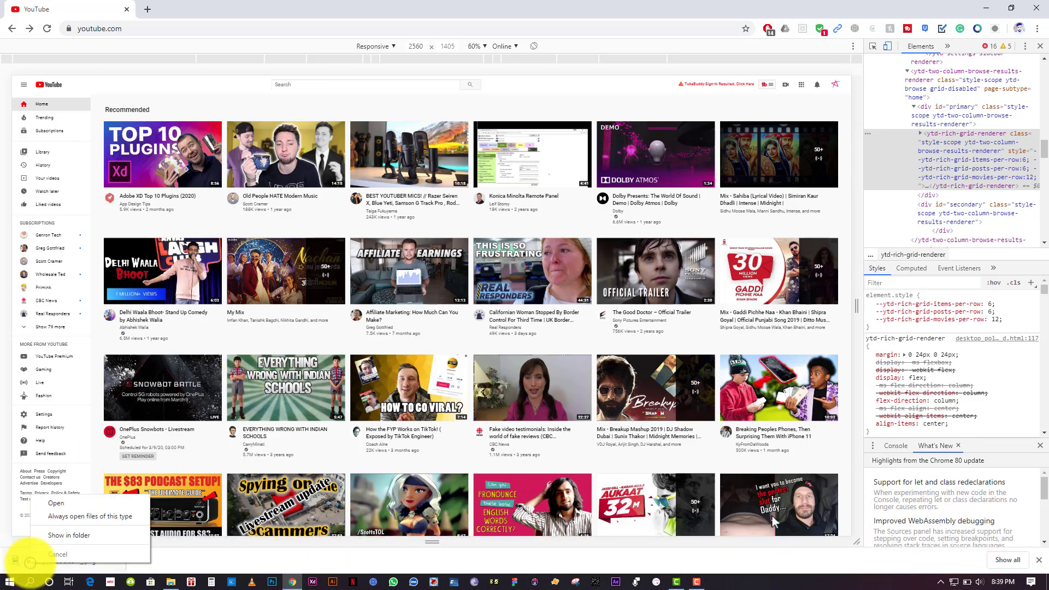
click(50, 536)
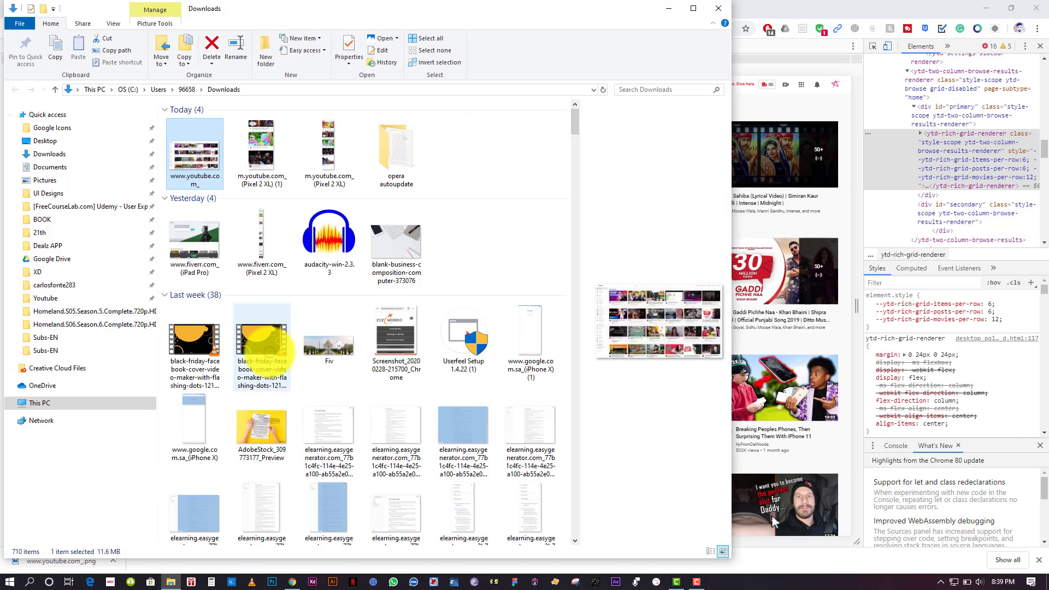
double_click(210, 167)
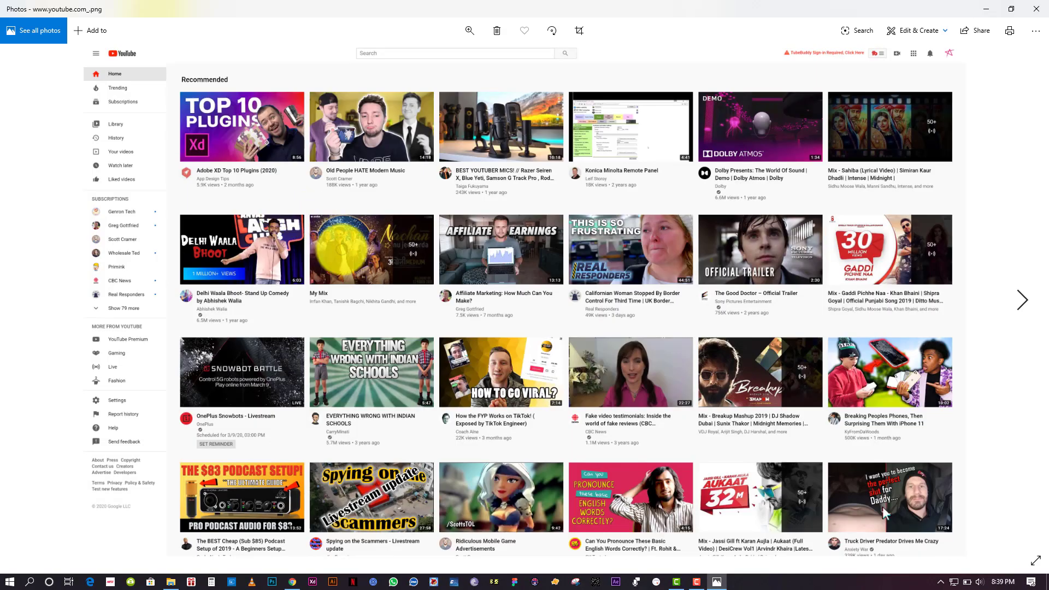
click(1036, 8)
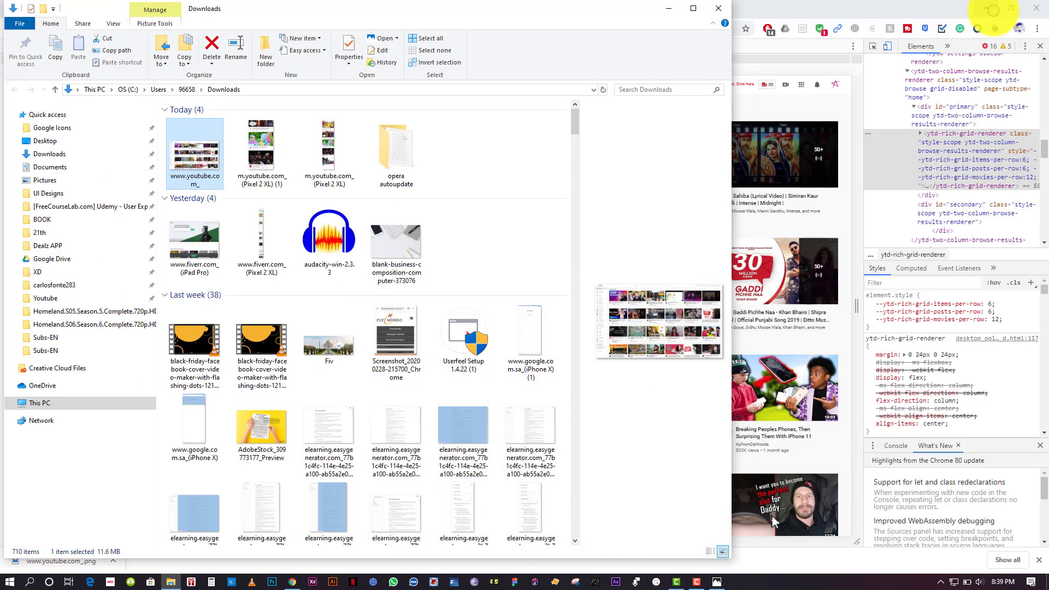
click(669, 8)
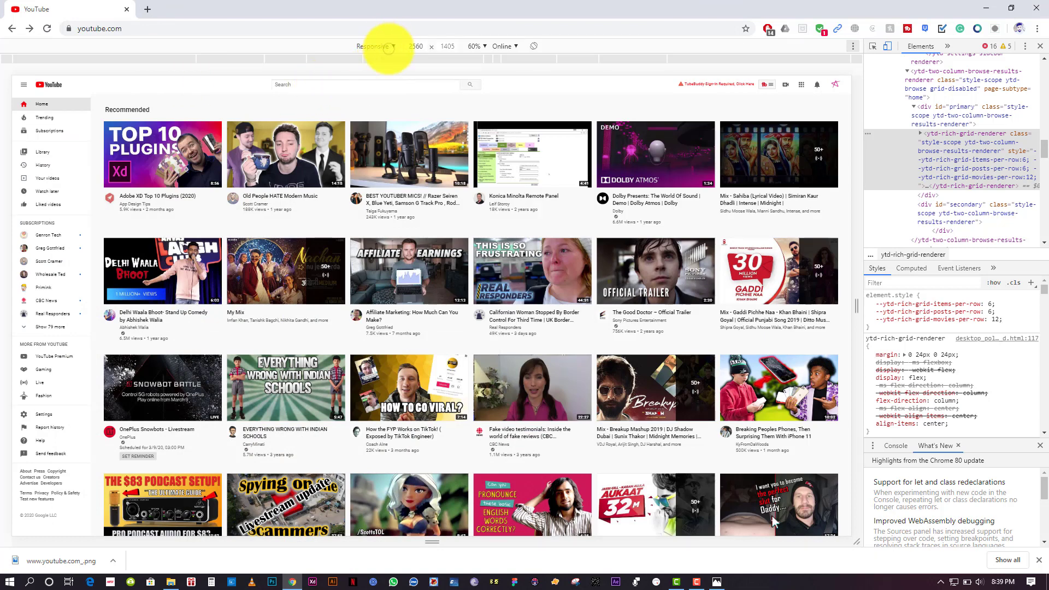
Switch the device preset from Responsive to iPhone X (375 × 812).
click(388, 47)
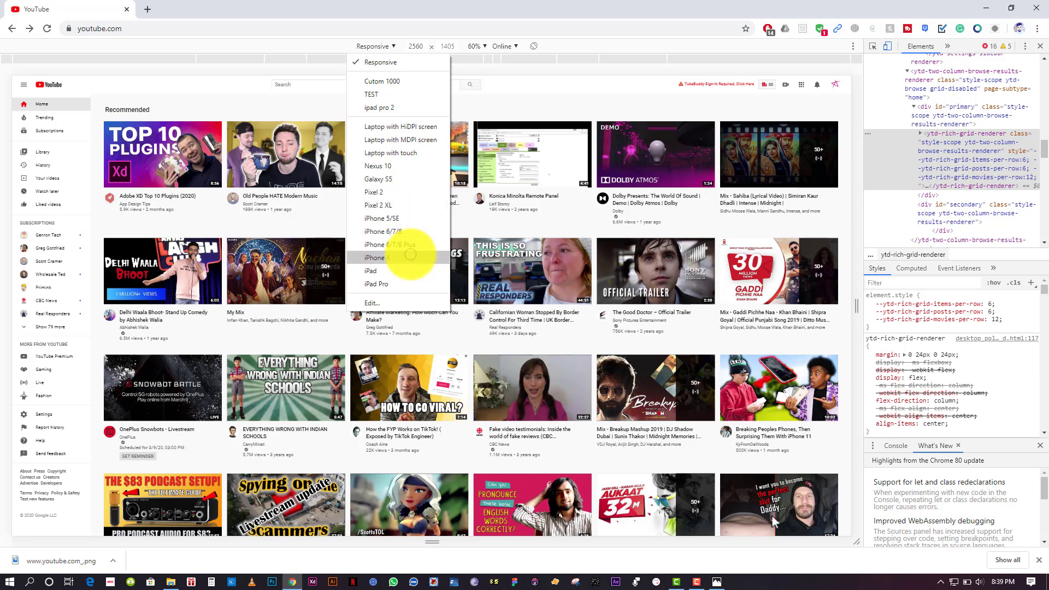
click(410, 255)
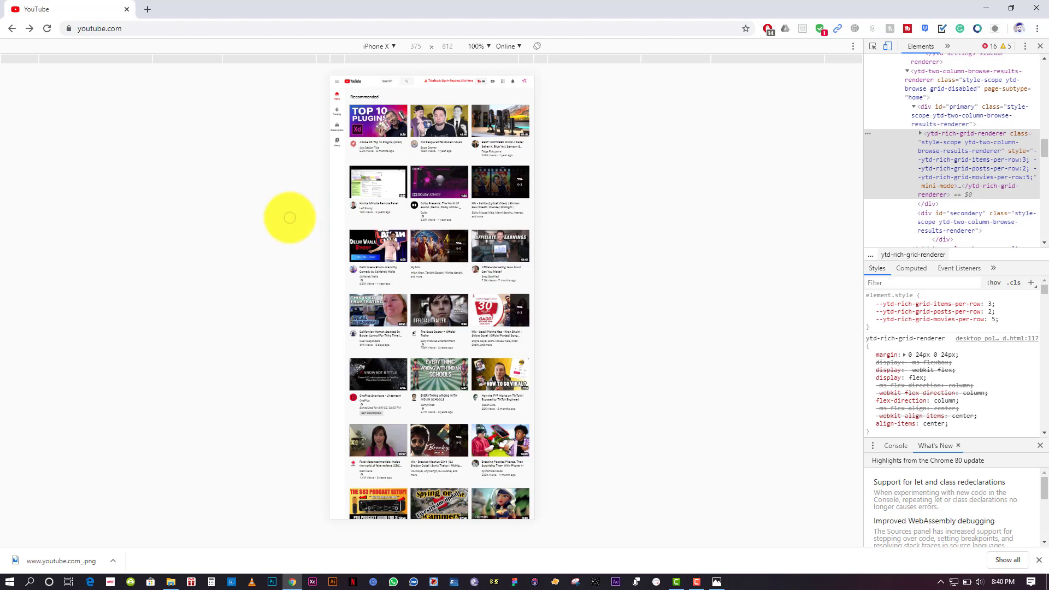
Load m.youtube.com and capture a screenshot of its iPhone X preview.
click(355, 28)
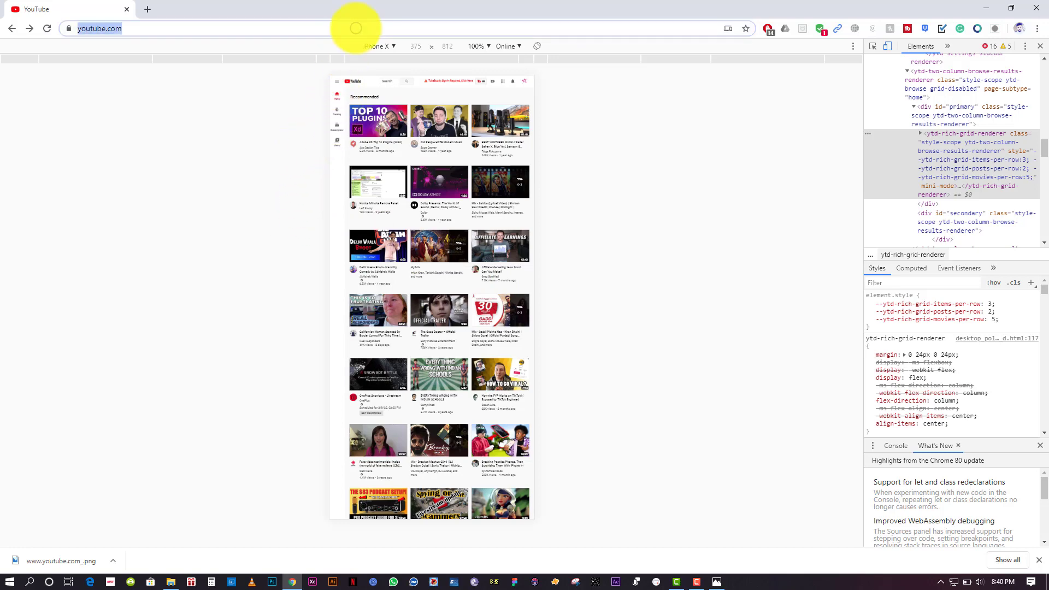
text(m.you)
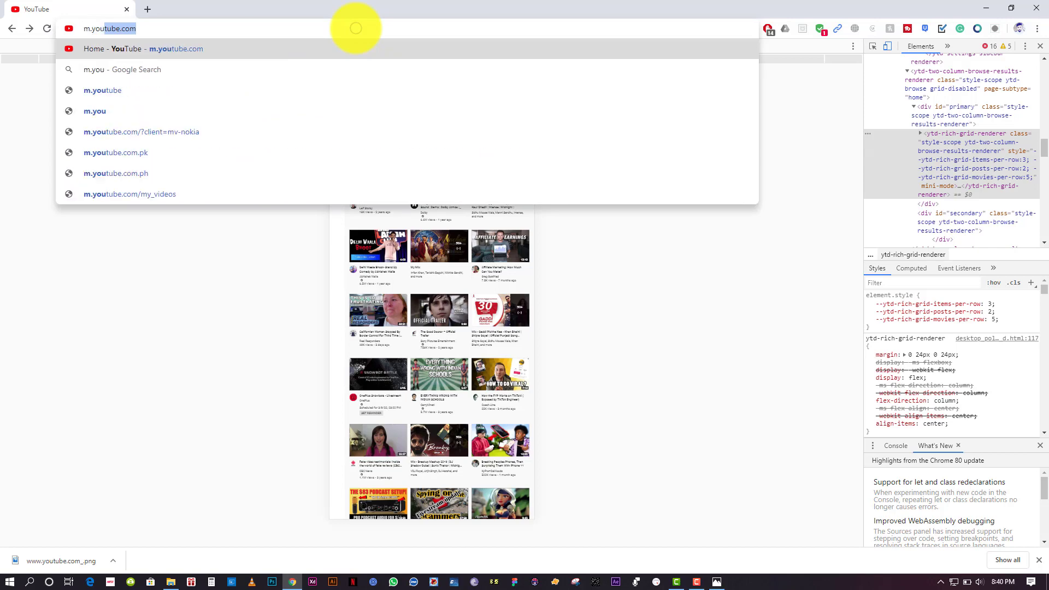
key(Return)
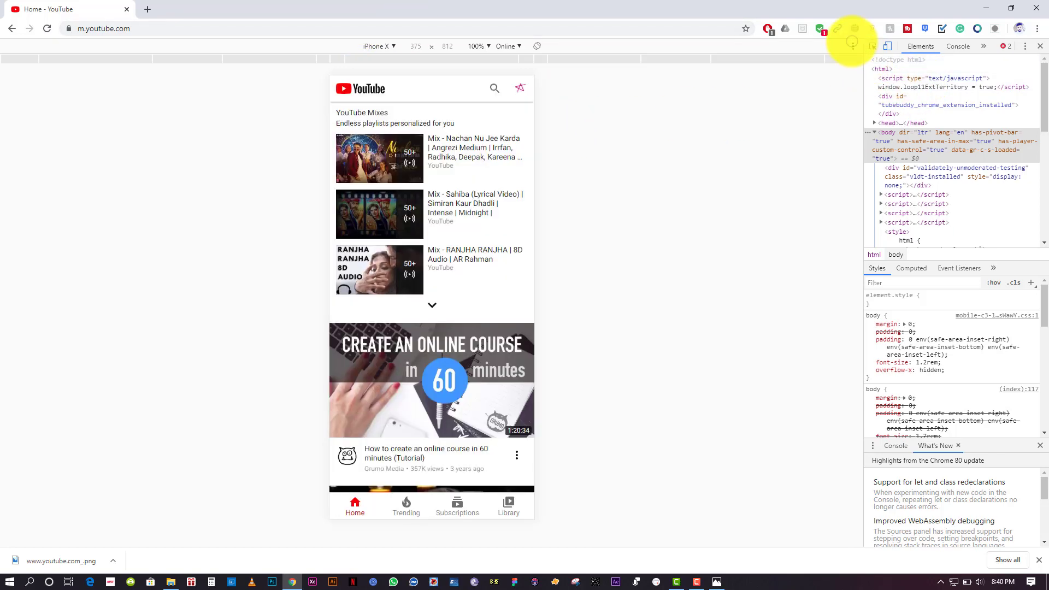
click(852, 45)
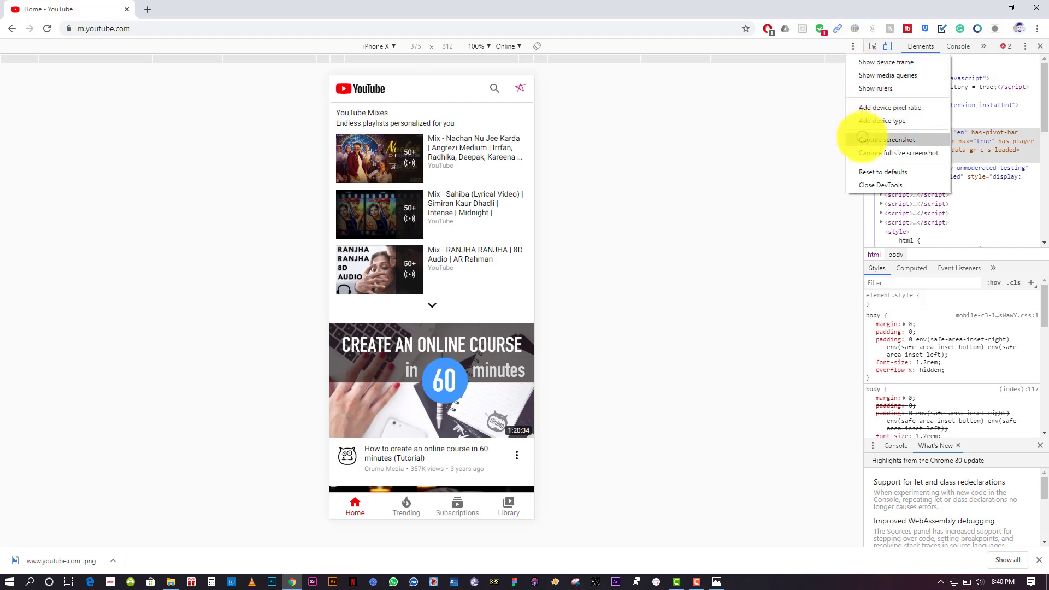
click(862, 138)
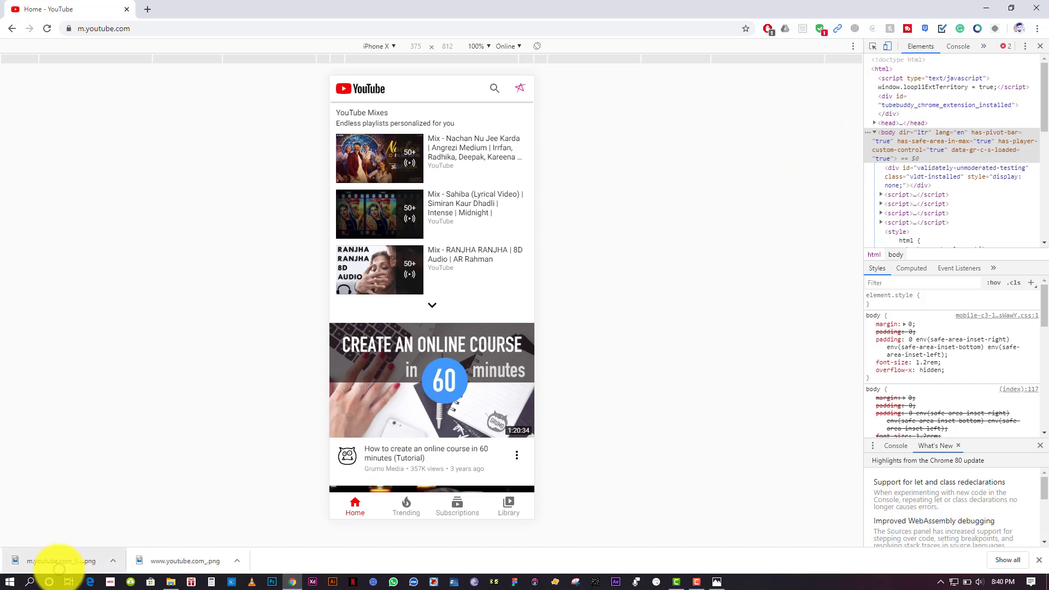
right_click(59, 568)
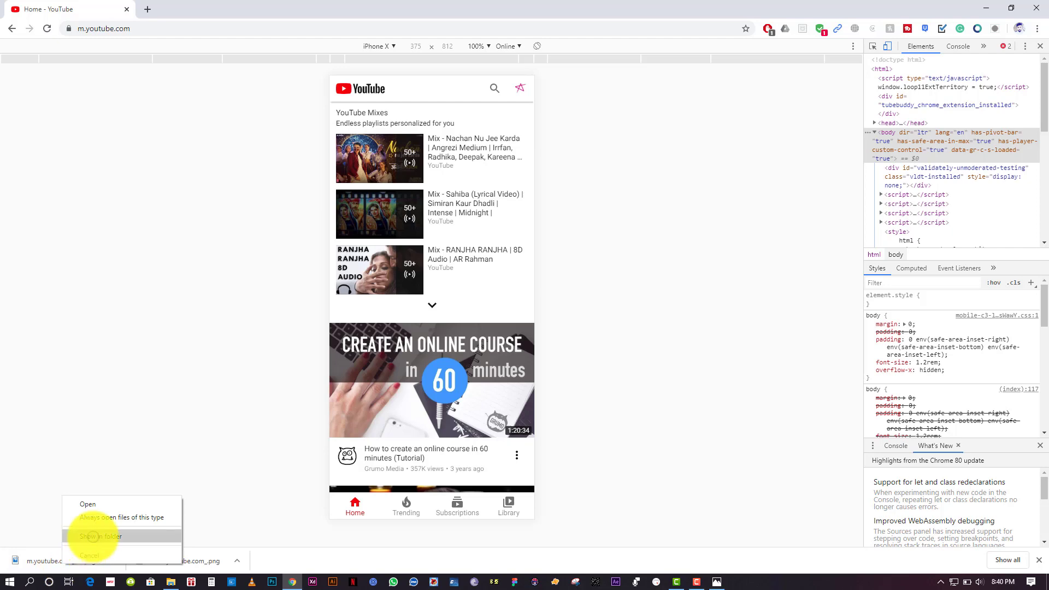
click(93, 536)
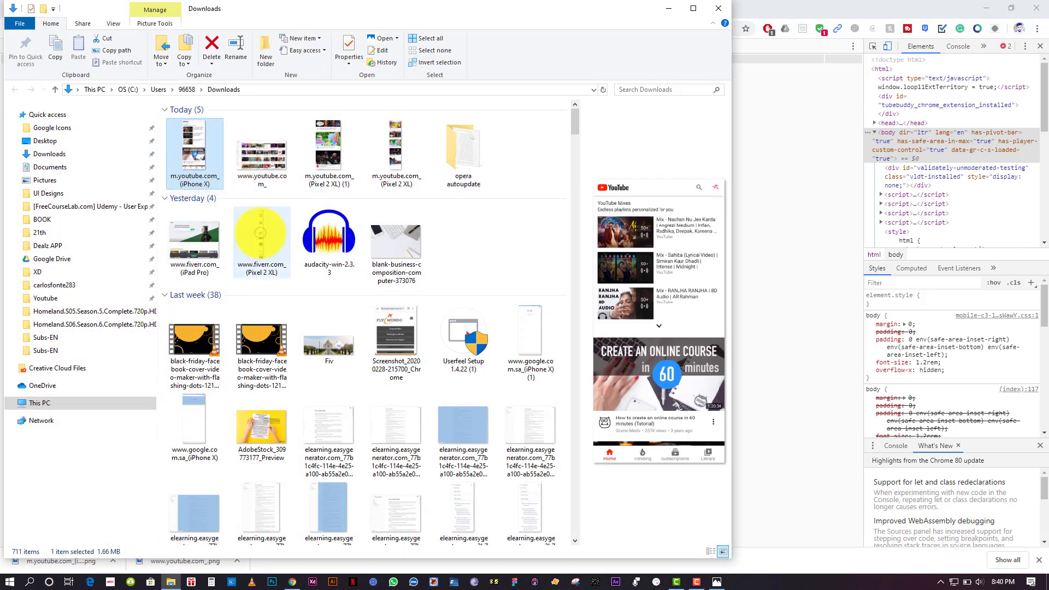
key(Return)
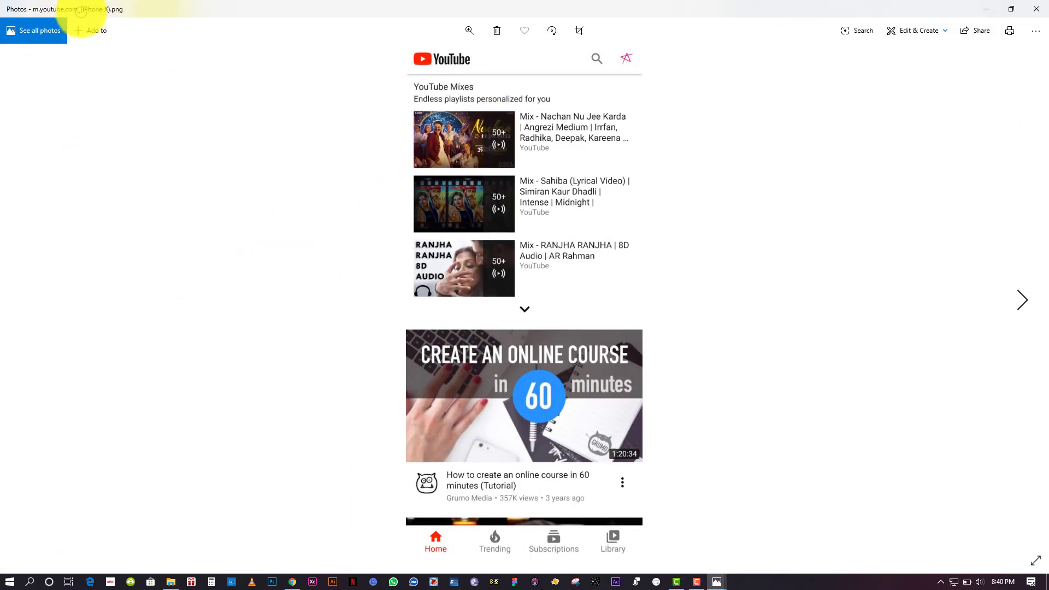
click(983, 10)
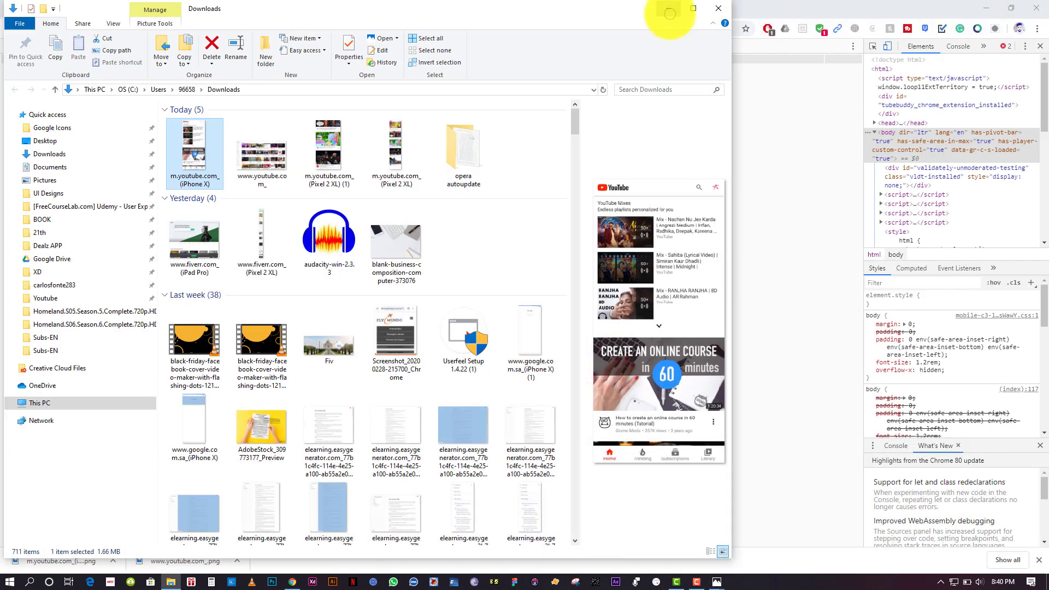
click(669, 11)
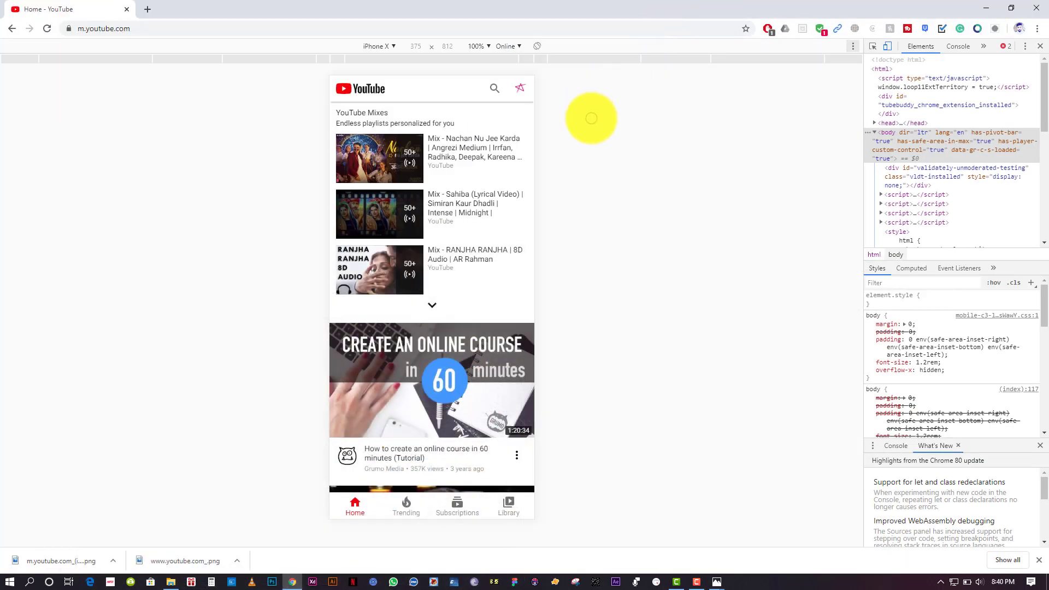
Choose Edit… in the device dropdown to reach Settings > Emulated Devices.
click(387, 46)
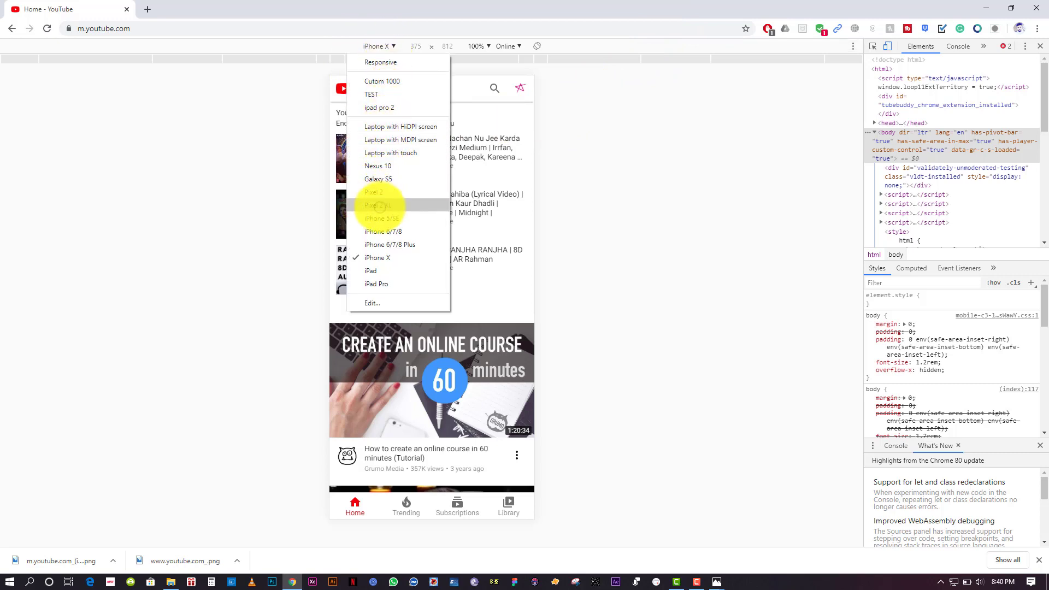
click(393, 302)
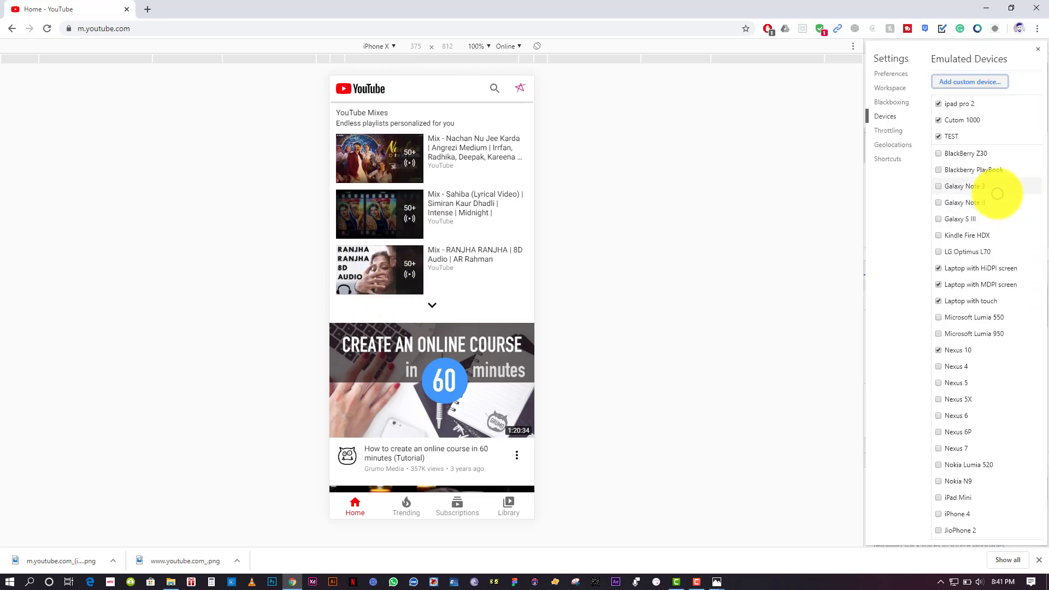
scroll(968, 284, down, 3)
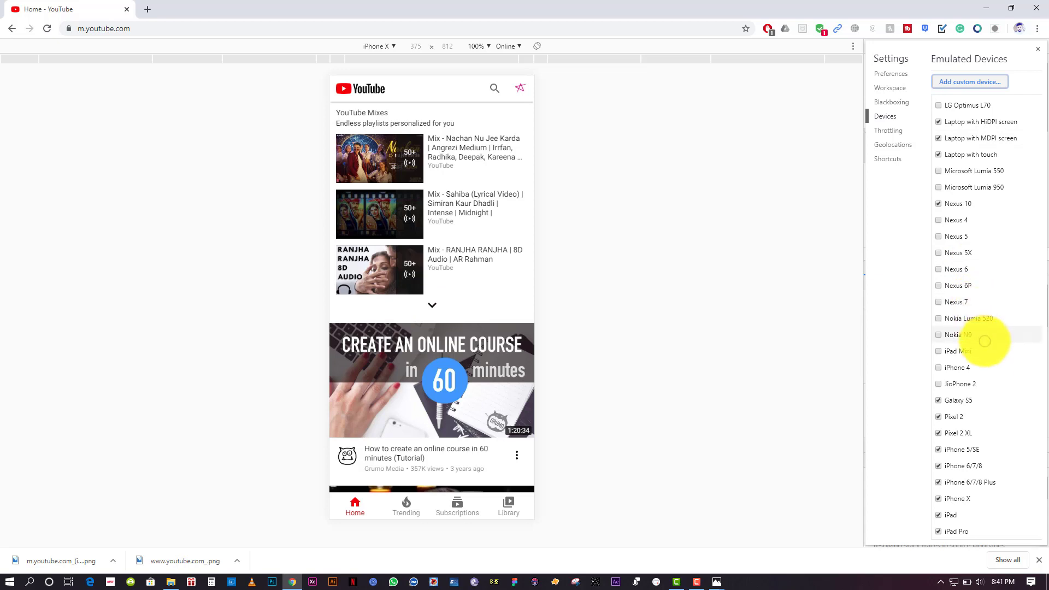
scroll(983, 416, up, 3)
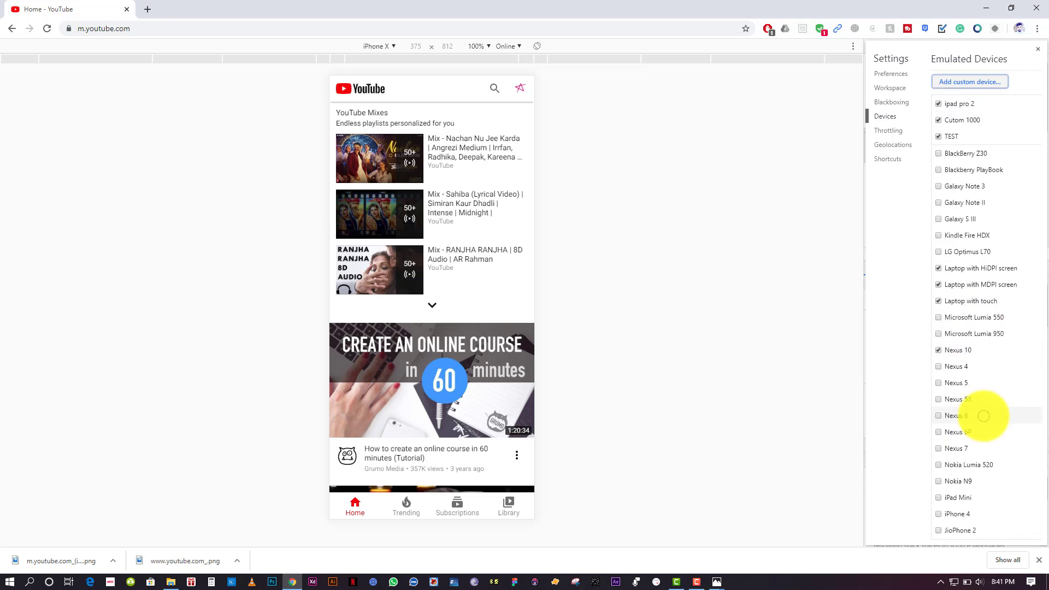
Add custom device 'laptop 1000' with width 1000 and height 700.
click(994, 83)
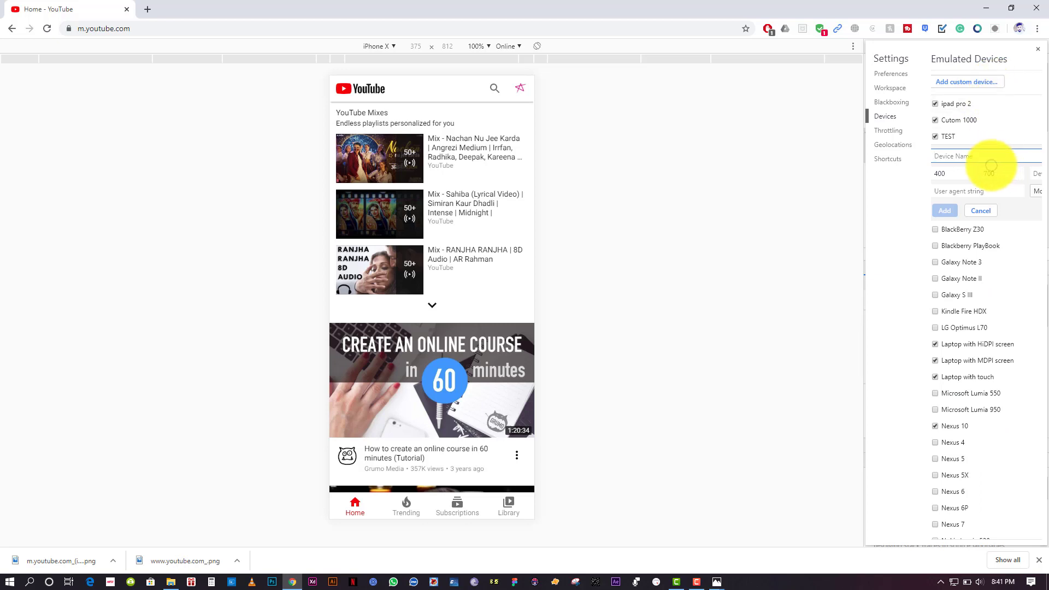
text(I)
text(aptop )
text(1000)
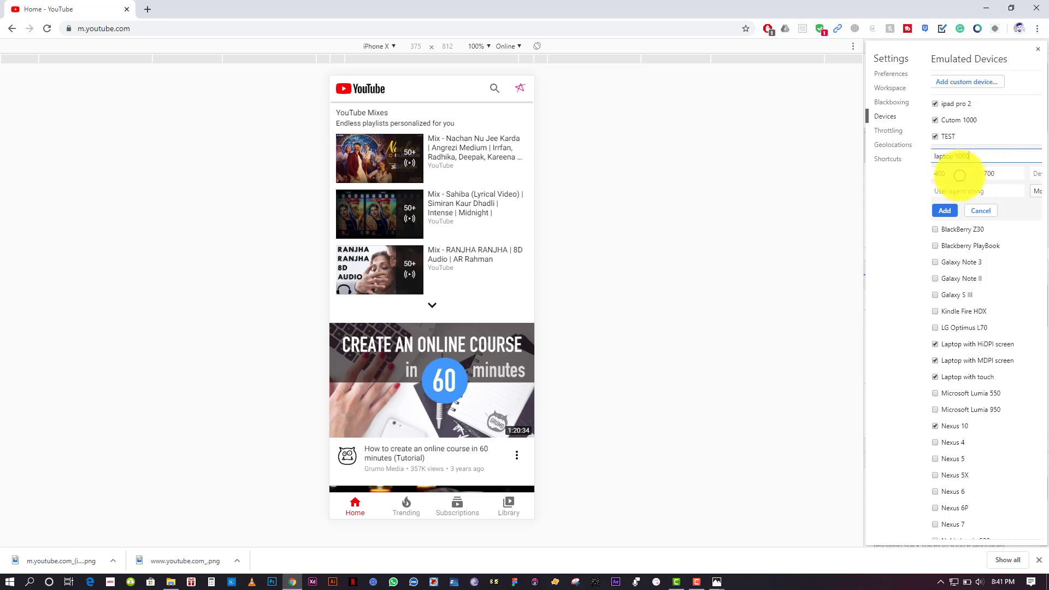
key(Tab)
text(1)
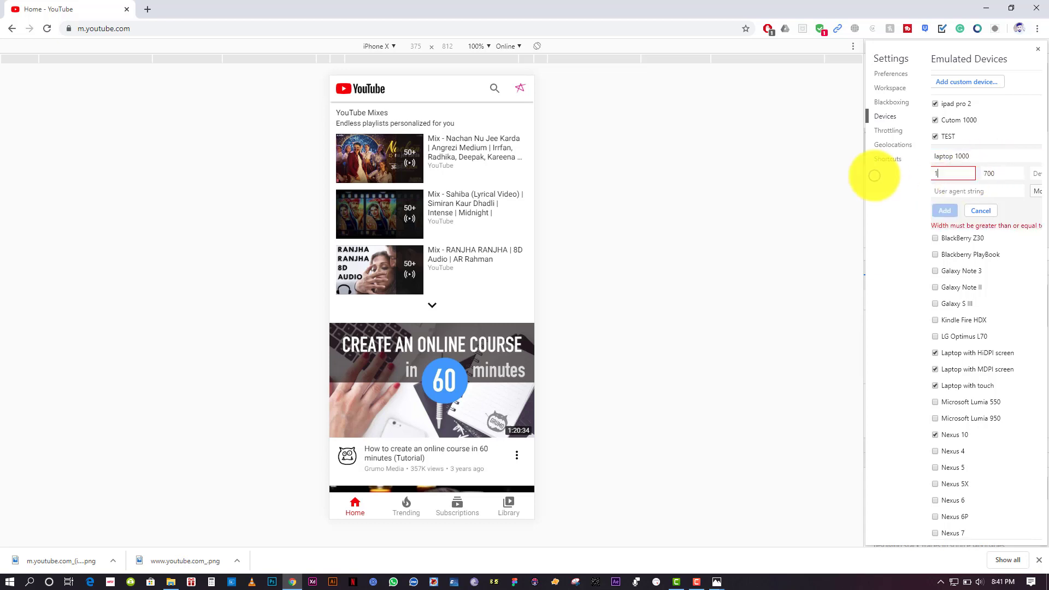
text(000)
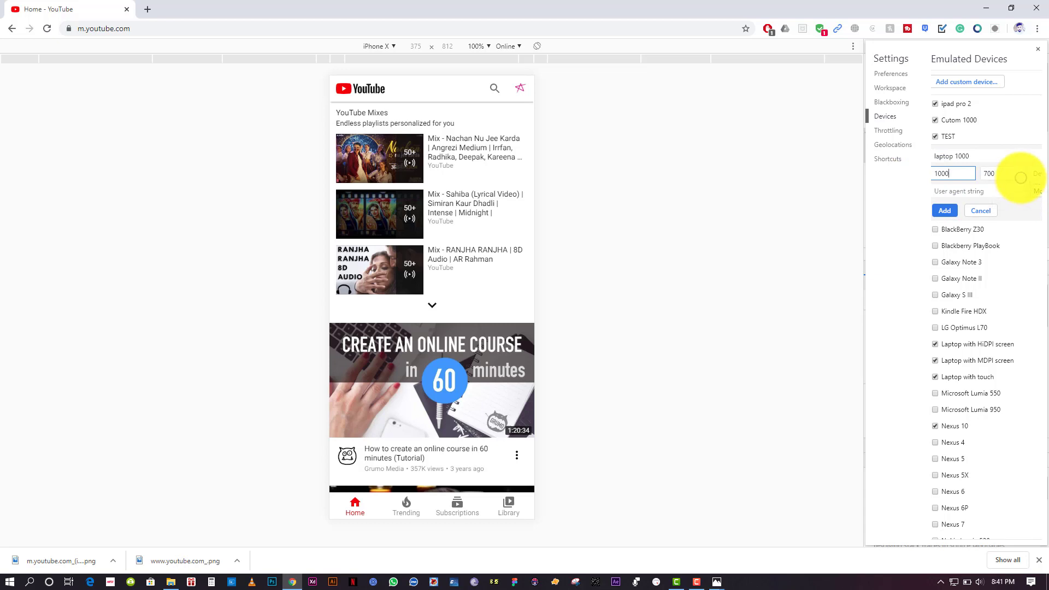
click(982, 177)
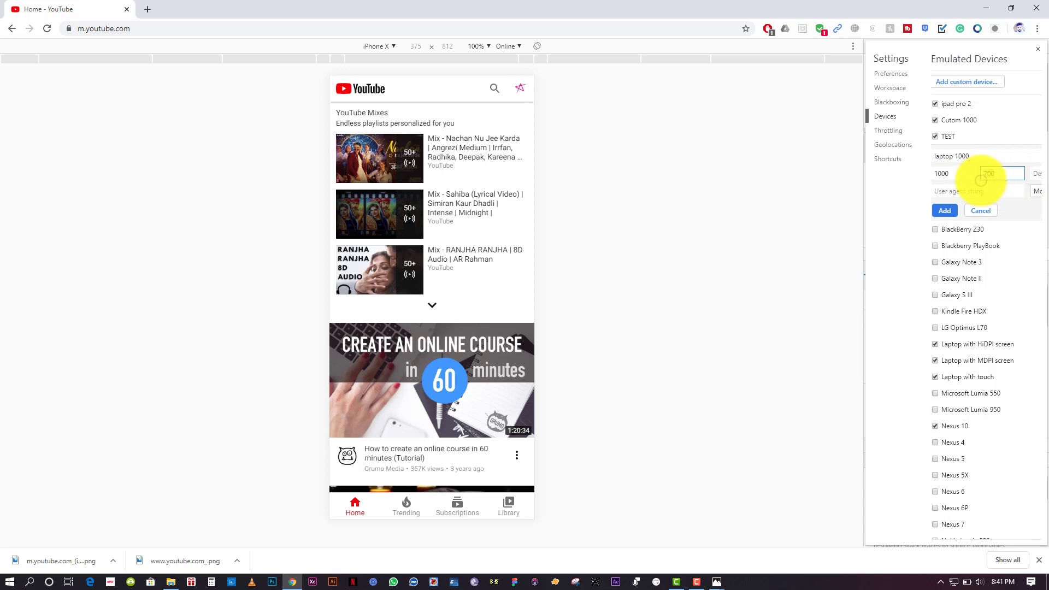
text(700)
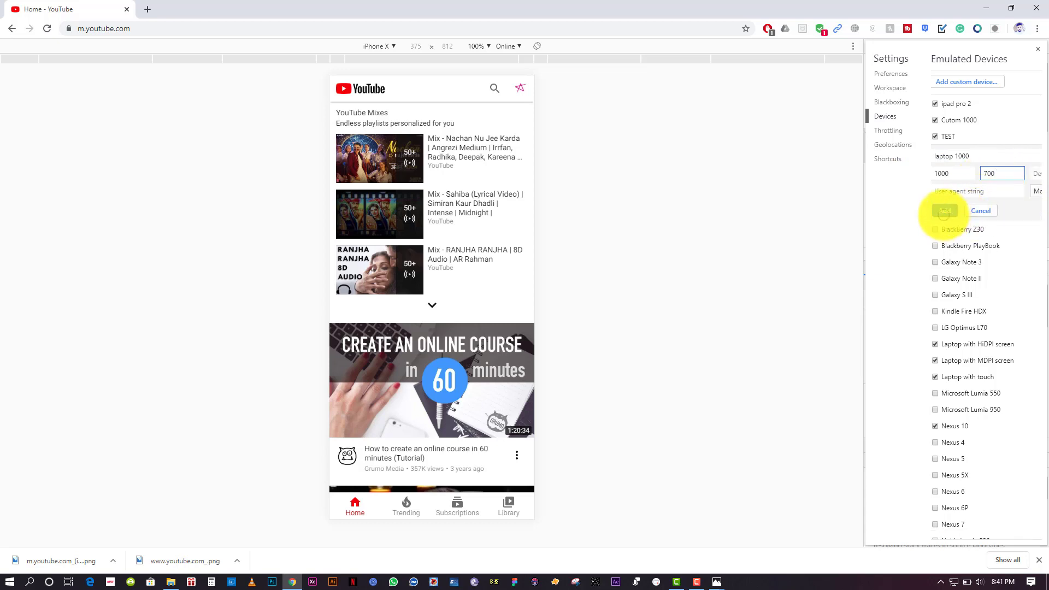
click(944, 212)
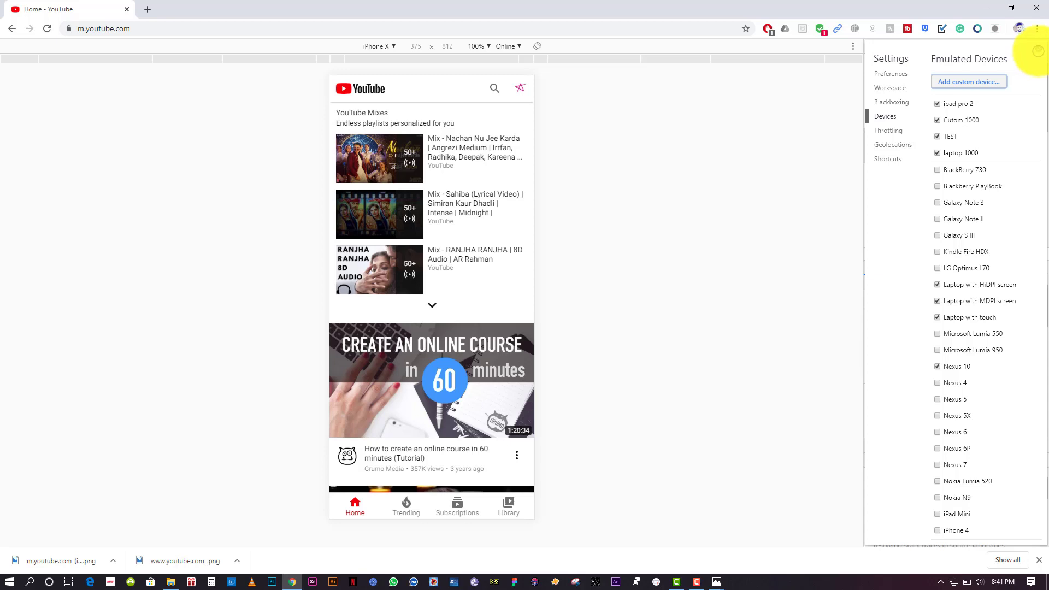
Close Settings and select laptop 1000 from the device dropdown.
click(1037, 51)
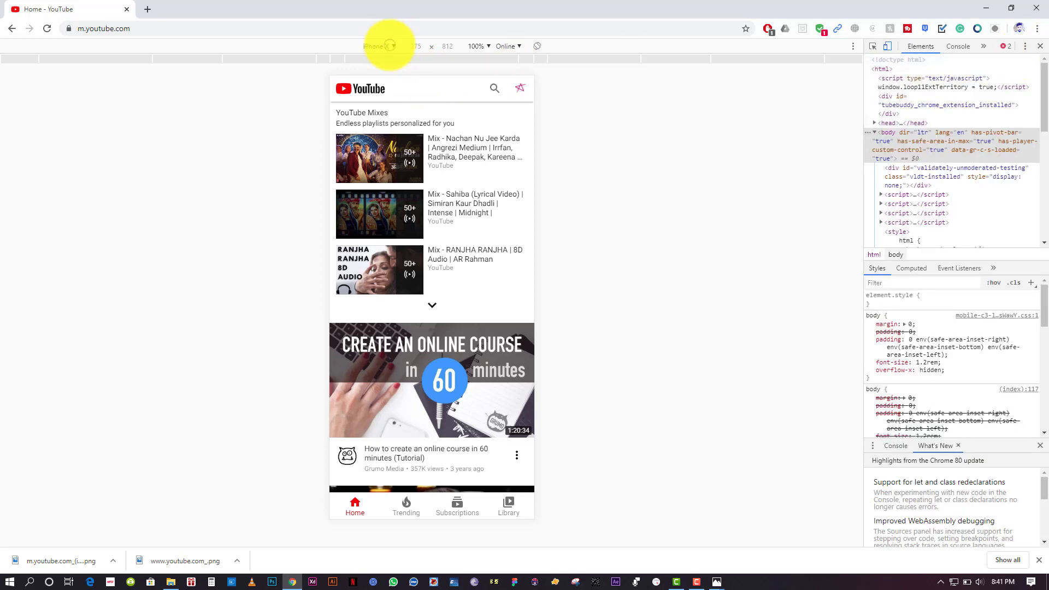
click(389, 46)
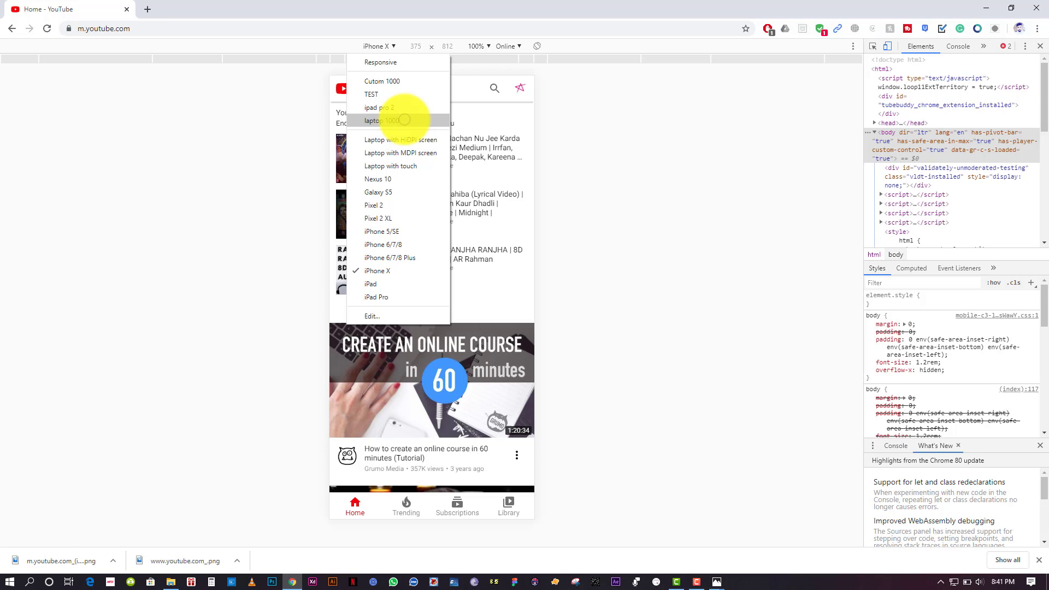
click(404, 120)
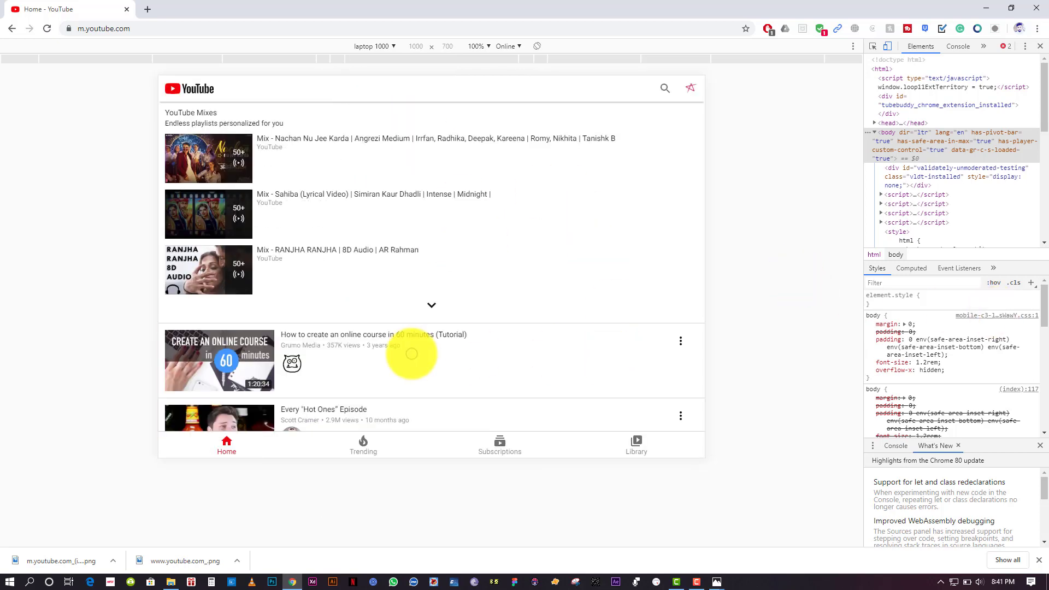